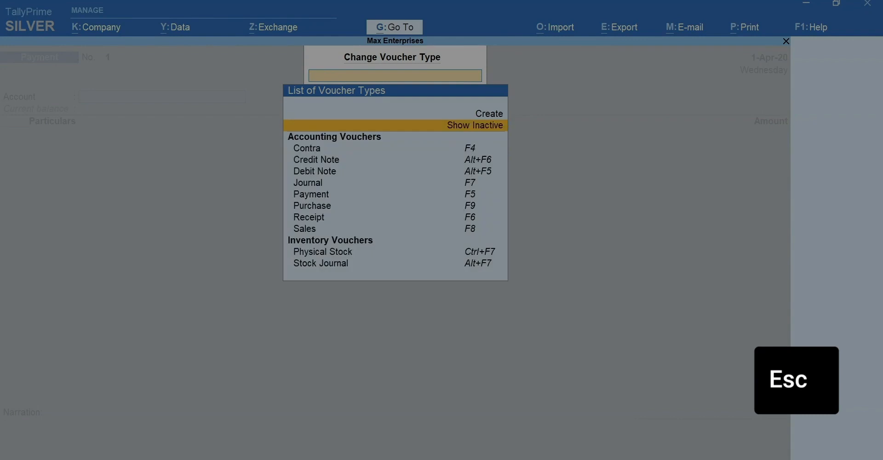
# Open a new Purchase voucher and set its entry mode to Item Invoice
pyautogui.press('F9')
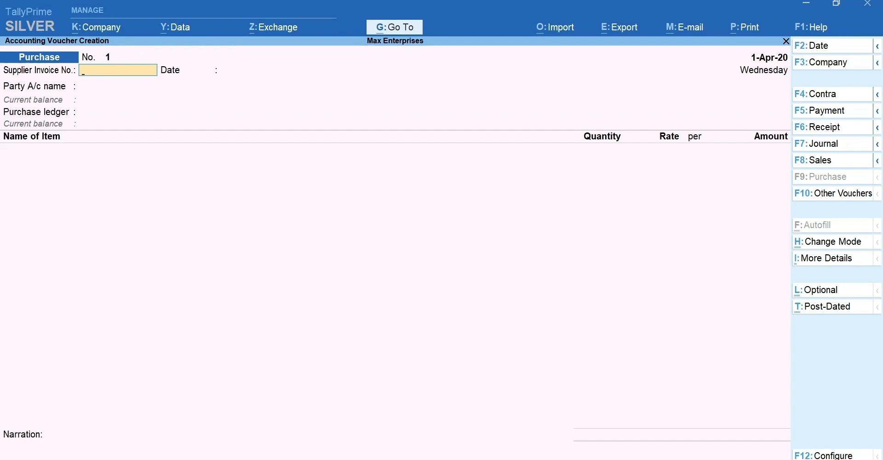
pyautogui.press('ctrl')
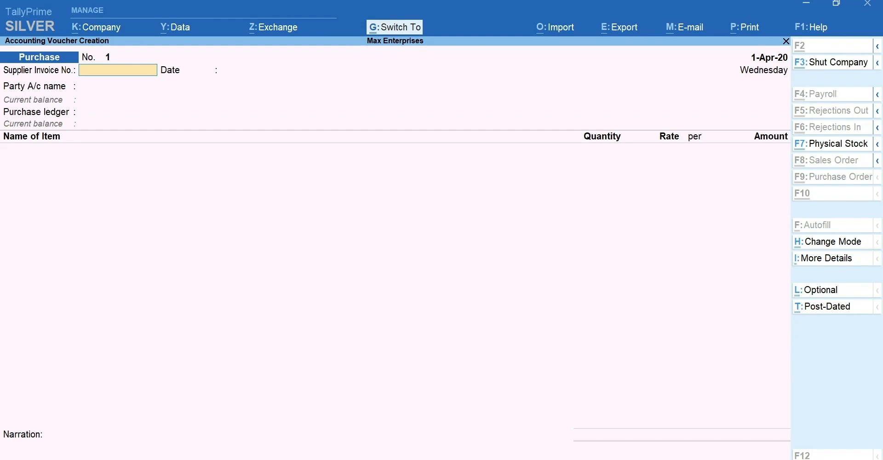
pyautogui.hotkey('ctrl', 'h')
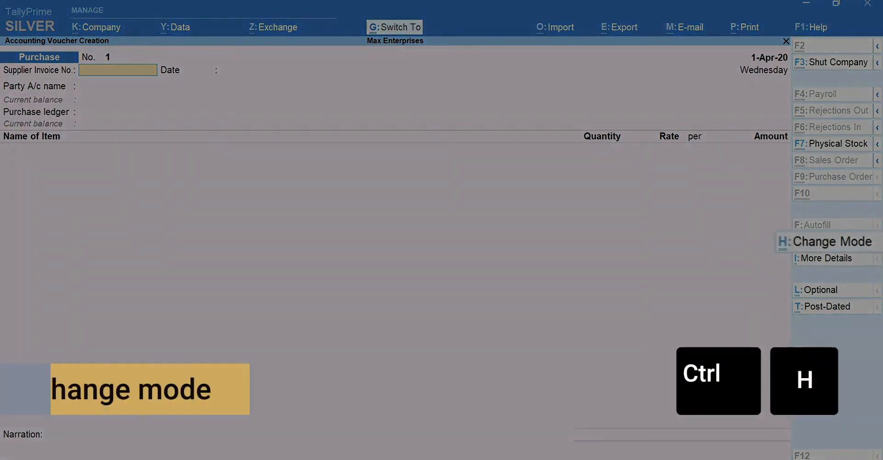
pyautogui.press('Down')
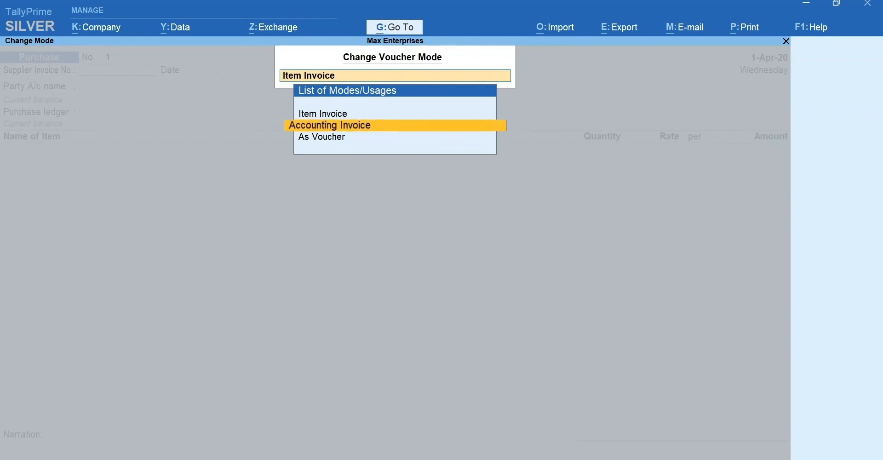
pyautogui.press('Down')
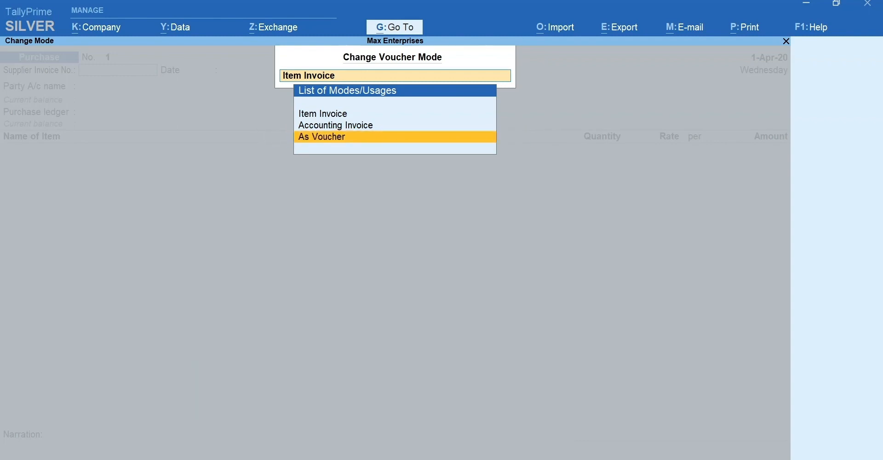
pyautogui.press('Up')
pyautogui.press('Up')
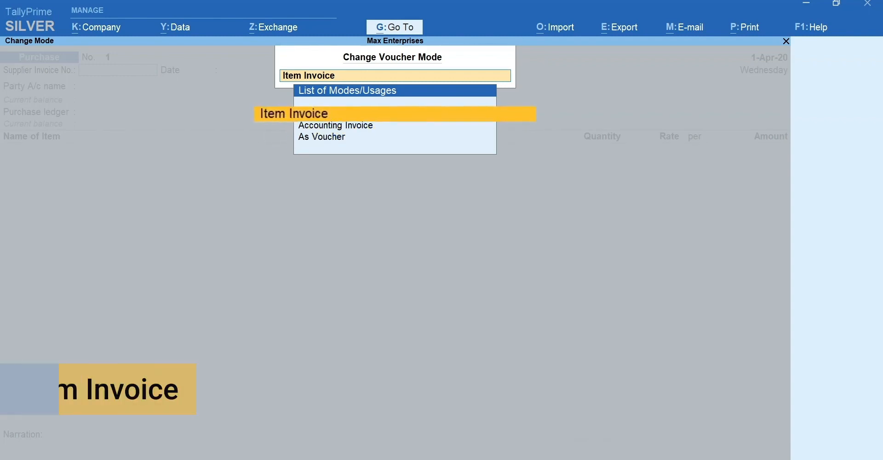
pyautogui.press('Return')
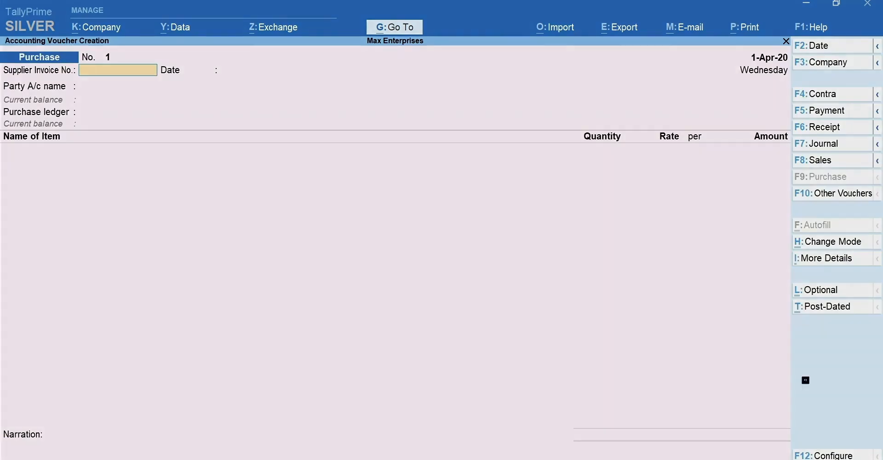
# Set the purchase voucher date to 4-Apr-20
pyautogui.press('F2')
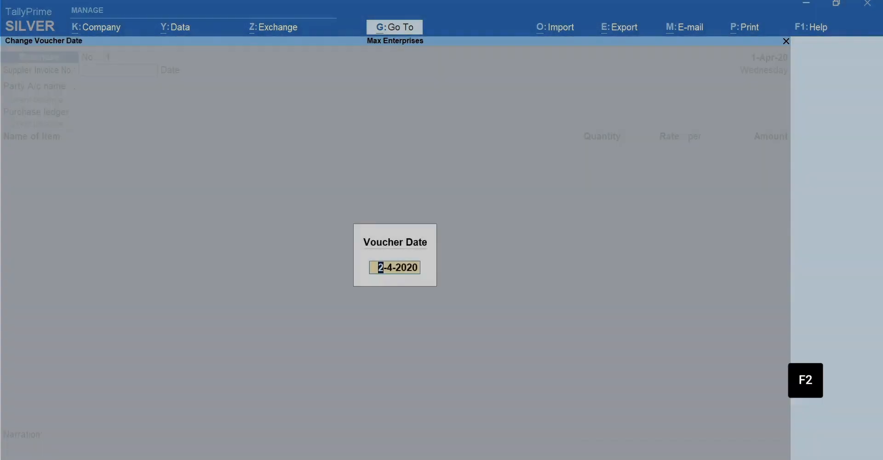
pyautogui.write('4-')
pyautogui.press('Return')
# Enter supplier invoice number AE/0027 with the invoice date 2-Apr-20
pyautogui.write('AE/')
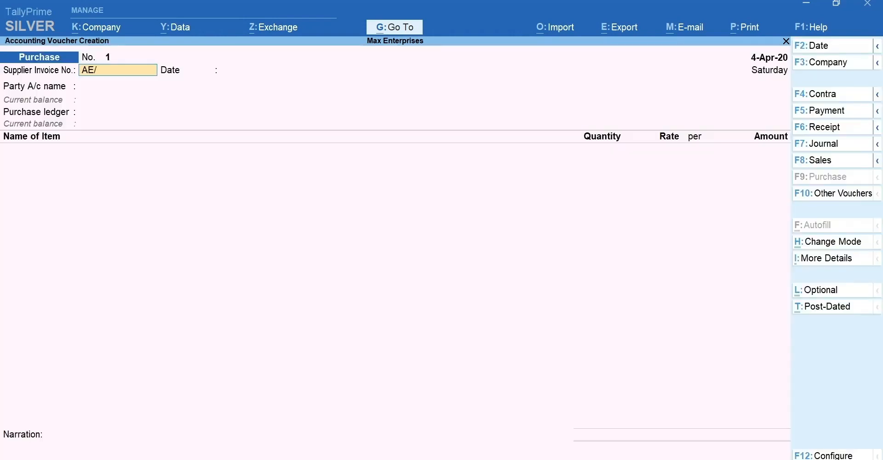
pyautogui.write('0027')
pyautogui.press('Return')
pyautogui.write('2-4')
pyautogui.press('Return')
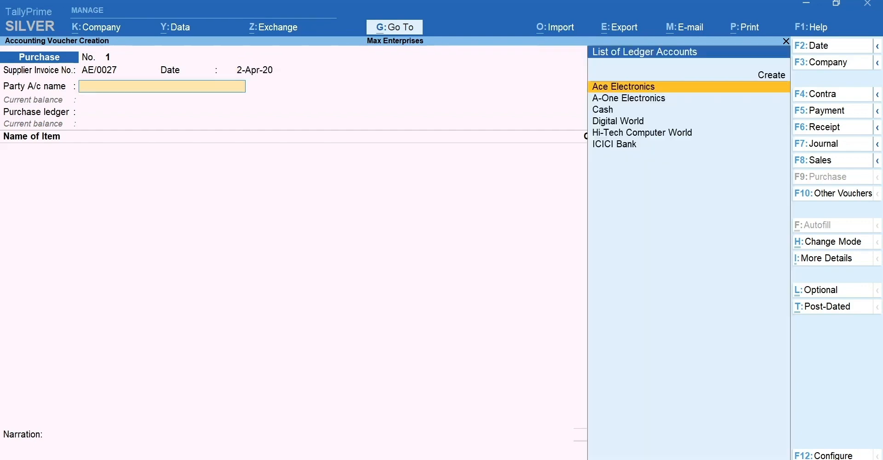
# Select A-One Electronics as the party, accept the default receipt and party details, and choose the Purchase ledger
pyautogui.press('Down')
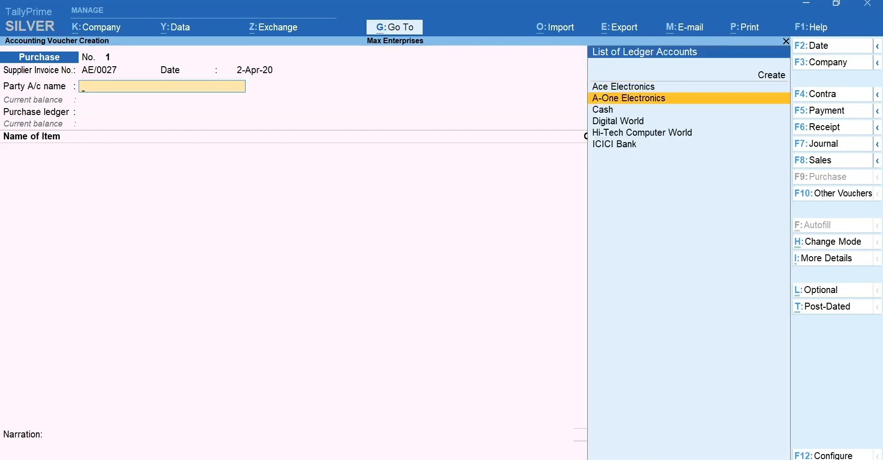
pyautogui.press('Return')
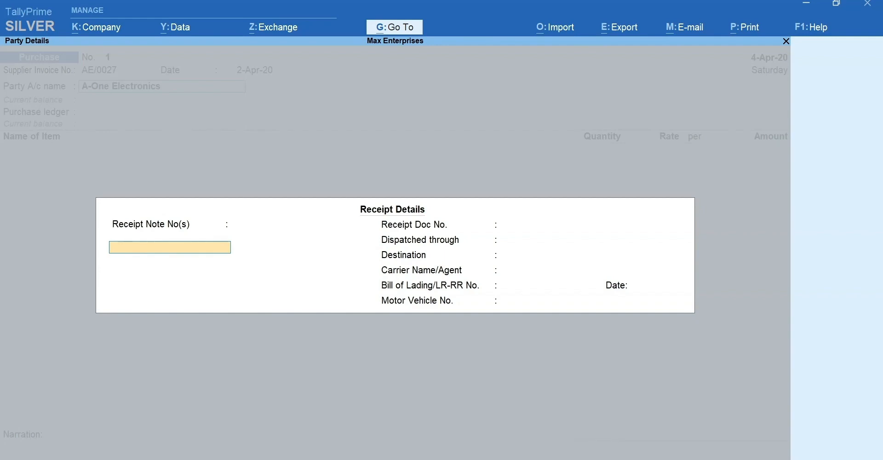
pyautogui.hotkey('ctrl', 'a')
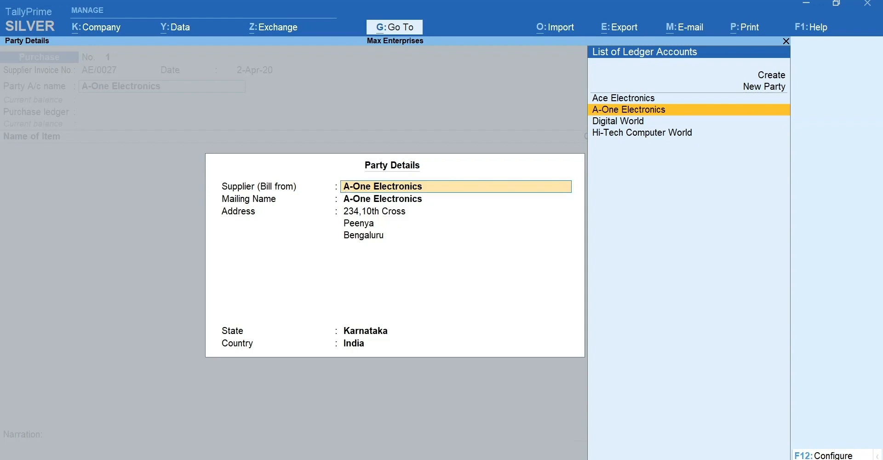
pyautogui.hotkey('ctrl', 'a')
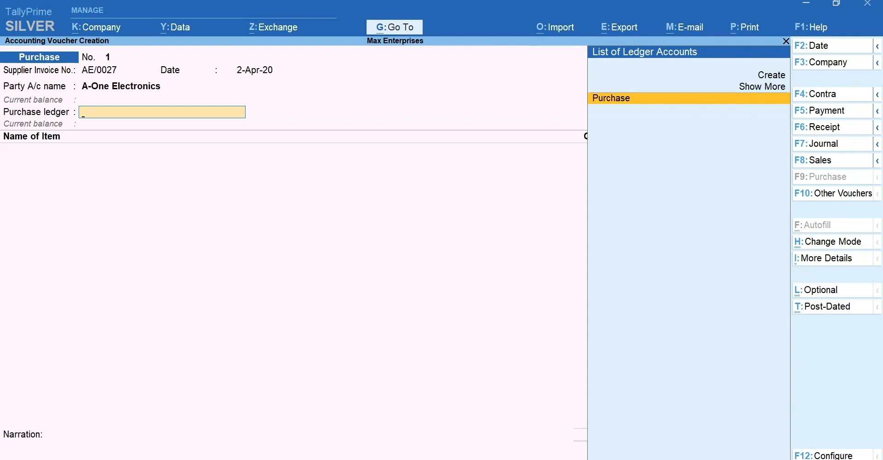
pyautogui.press('space')
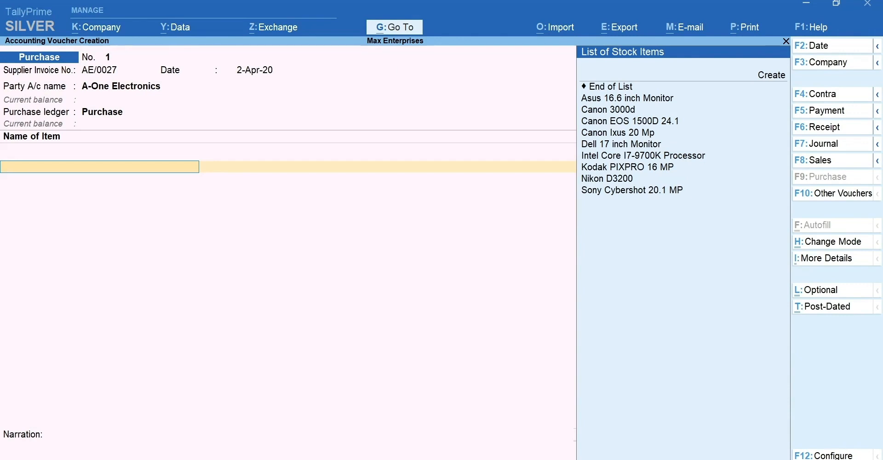
# Add the stock item Dell 17 inch Monitor with quantity 10 Nos at a rate of 7,900
pyautogui.write('Dell 17 inch Monitor')
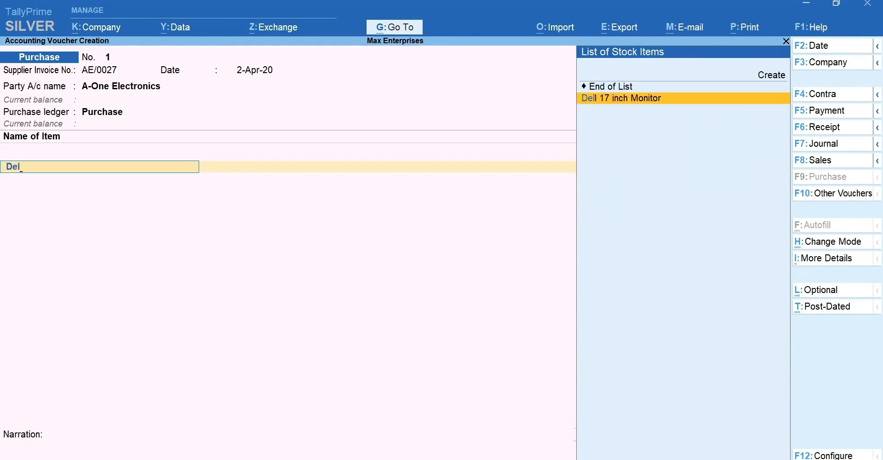
pyautogui.press('Return')
pyautogui.write('10 Nos')
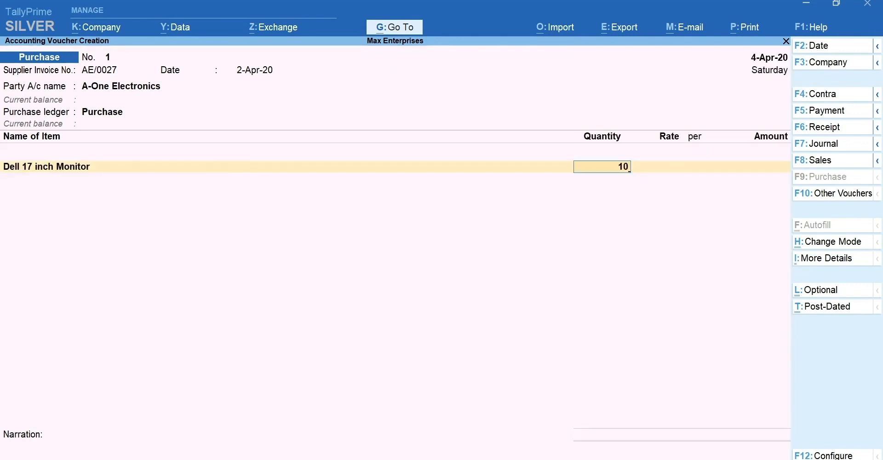
pyautogui.press('Return')
pyautogui.write('7900')
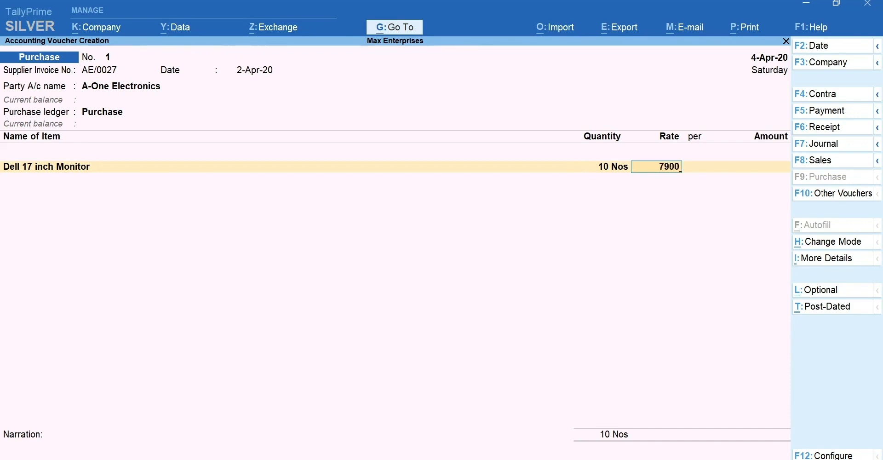
pyautogui.press('Return')
pyautogui.press('Return')
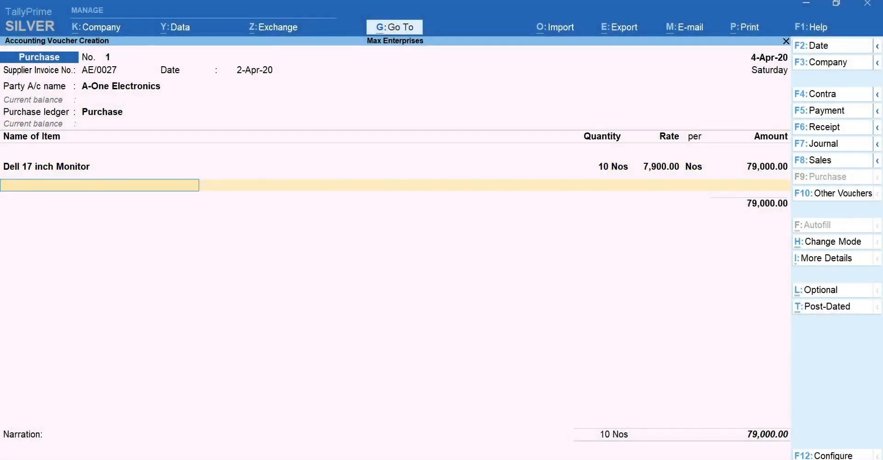
# End the item list and add the Transportation charges ledger with an amount of 850
pyautogui.press('Return')
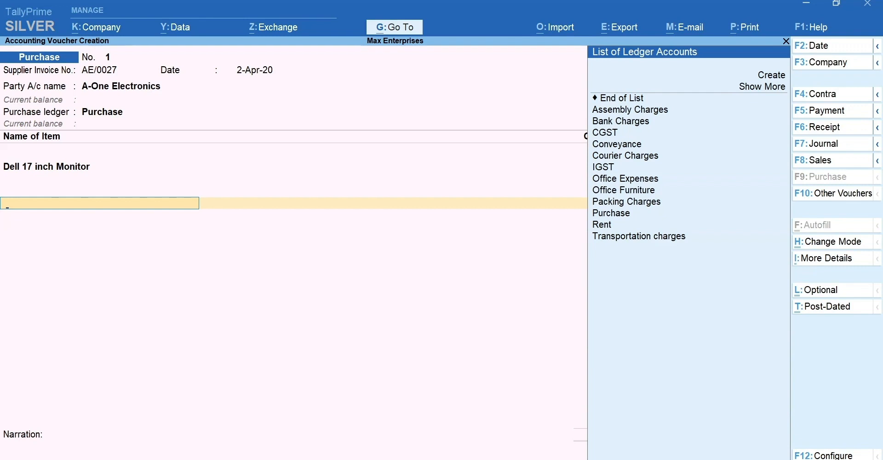
pyautogui.write('Tr')
pyautogui.press('Return')
pyautogui.write('850')
pyautogui.press('Return')
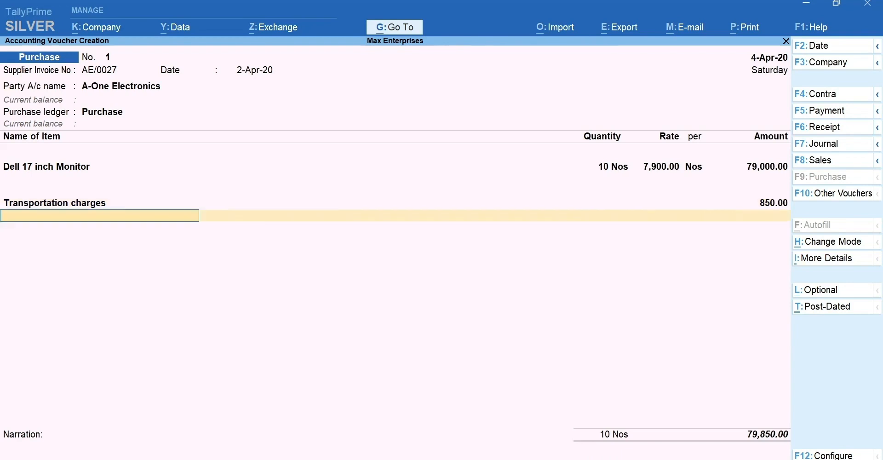
# Finish the ledger entries, leave the narration blank and save the purchase voucher
pyautogui.press('Return')
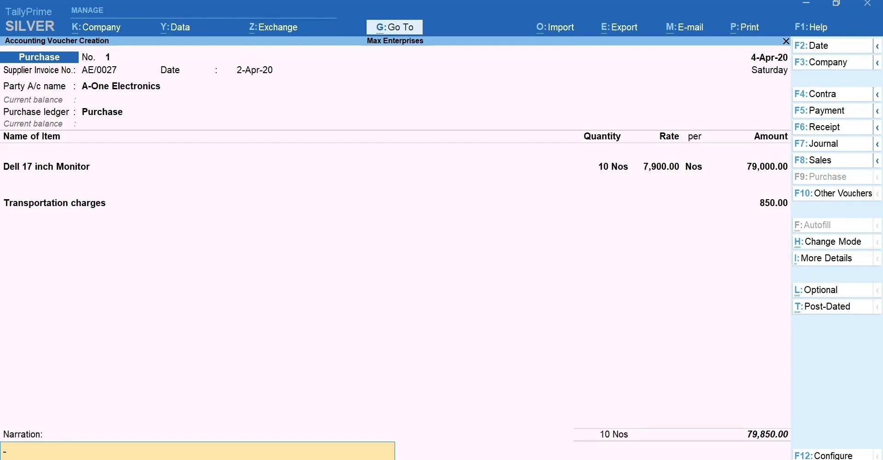
pyautogui.press('Return')
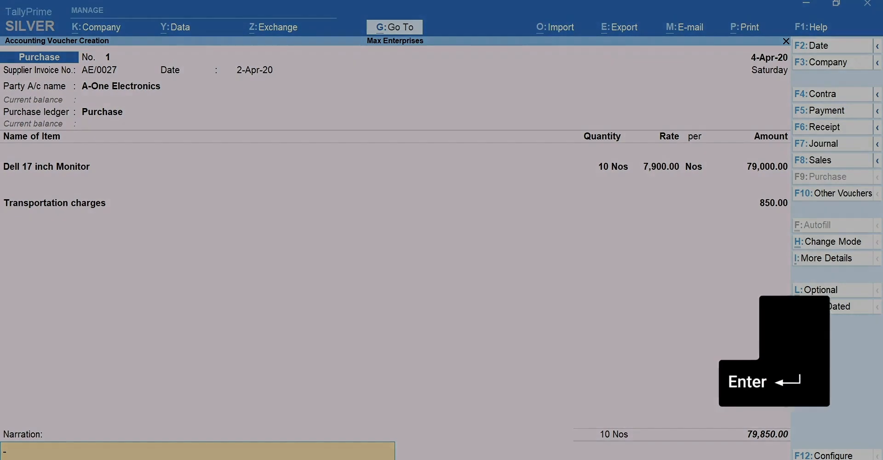
pyautogui.press('y')
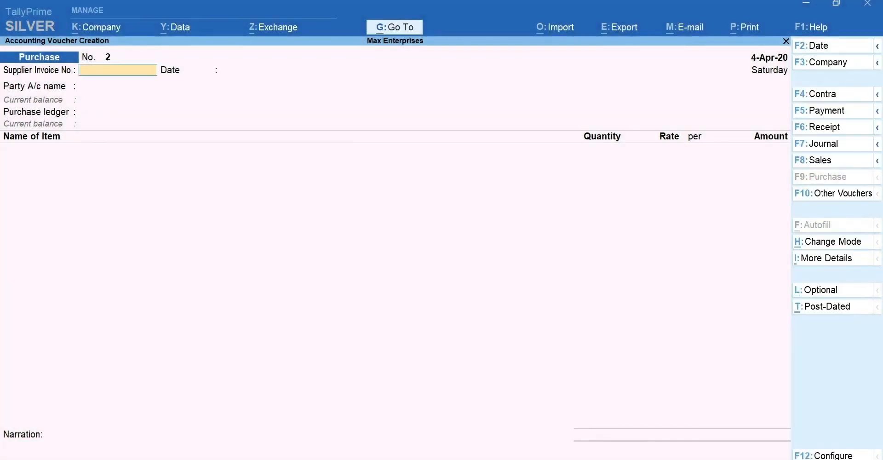
# Open a new Sales voucher for Ace Electronics and accept the default dispatch and party details
pyautogui.press('F8')
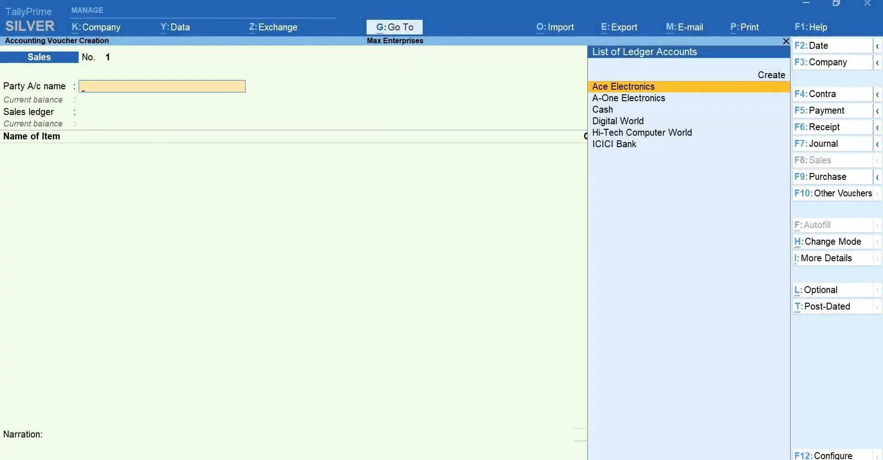
pyautogui.press('Return')
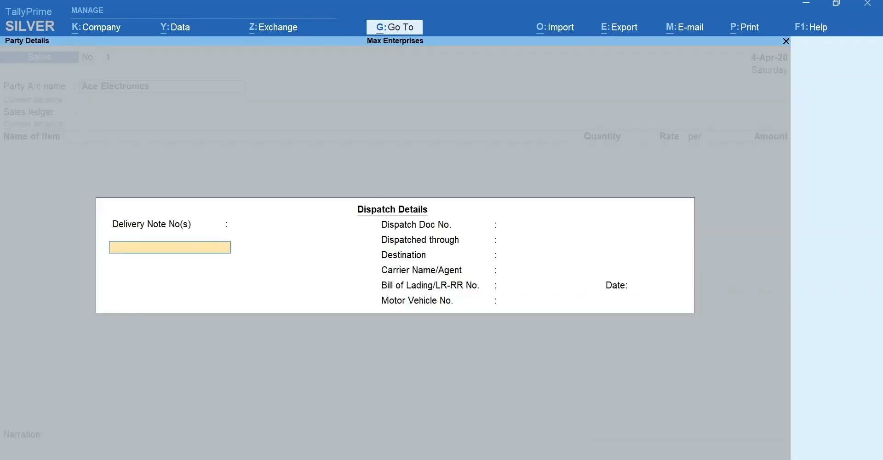
pyautogui.hotkey('ctrl', 'a')
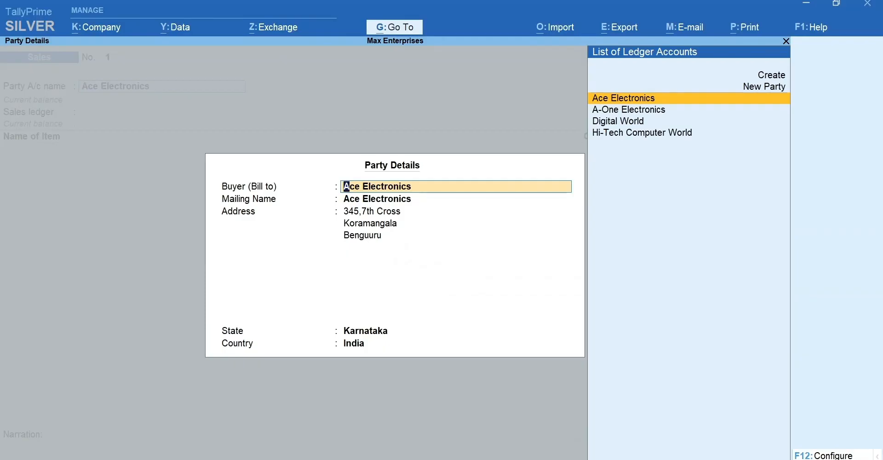
pyautogui.hotkey('ctrl', 'a')
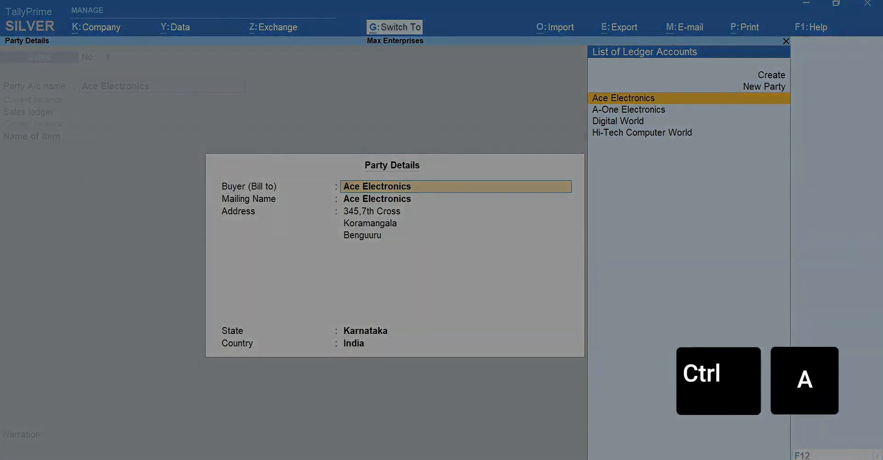
pyautogui.hotkey('ctrl', 'a')
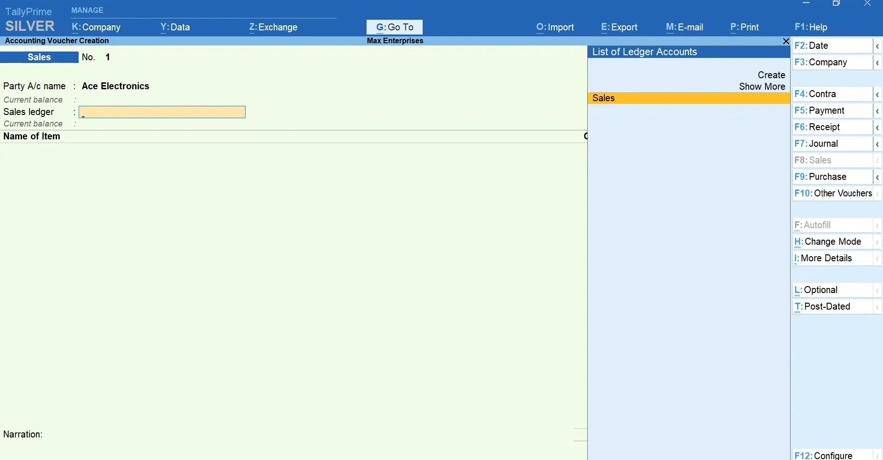
# Configure the Sales voucher with Provide Buyer details and Provide Dispatch, Order, and Export details both set to No
pyautogui.press('F12')
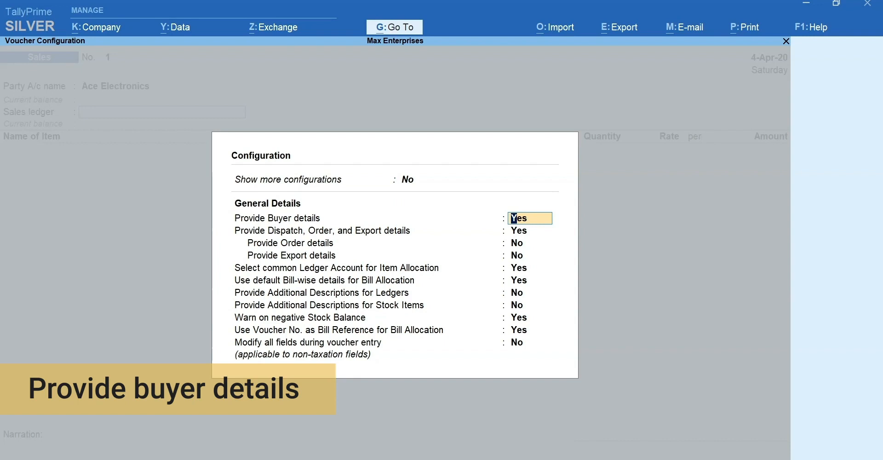
pyautogui.write('no')
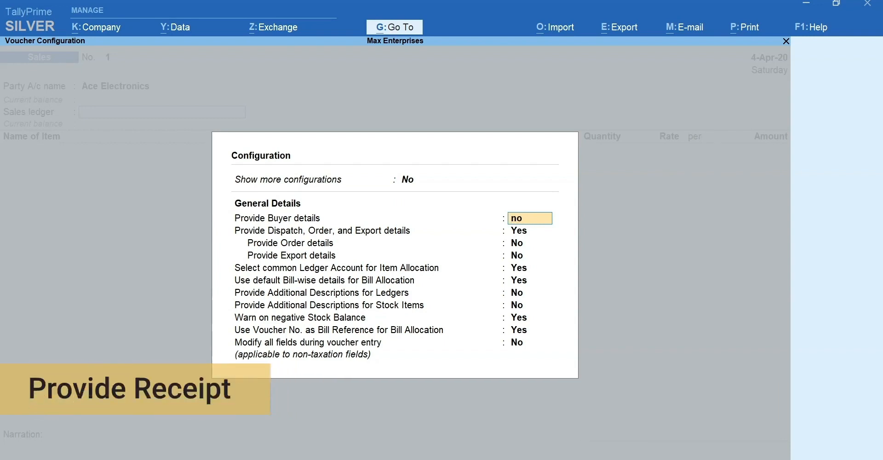
pyautogui.press('Return')
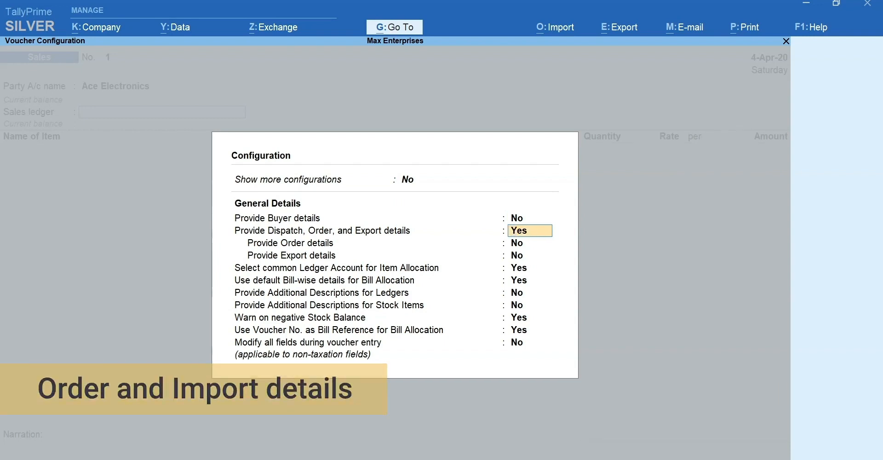
pyautogui.write('no')
pyautogui.press('Return')
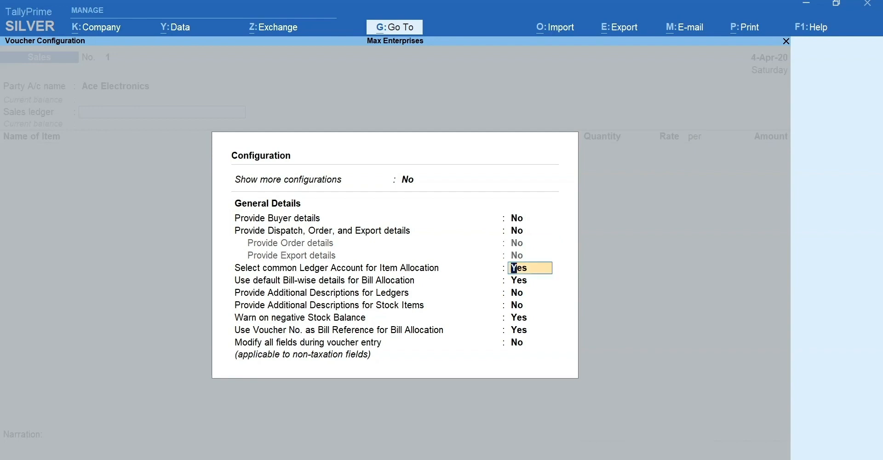
pyautogui.hotkey('ctrl', 'a')
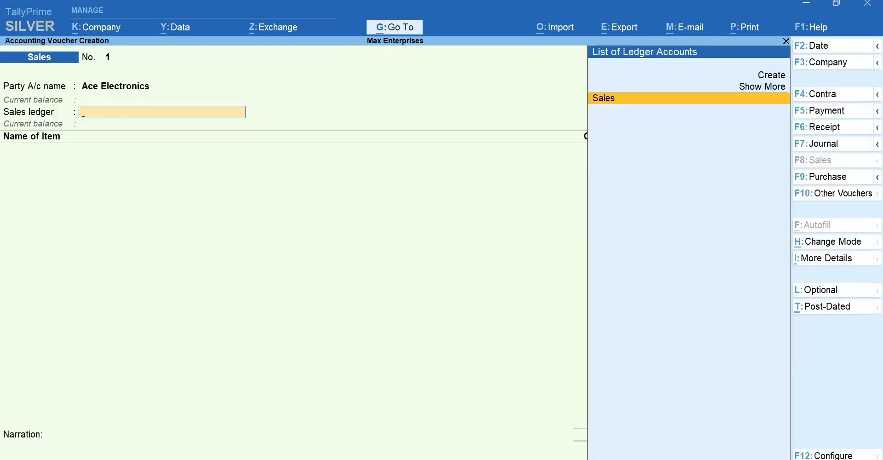
# Check the voucher's list of additional details, close it and choose Sales as the sales ledger
pyautogui.hotkey('ctrl', 'i')
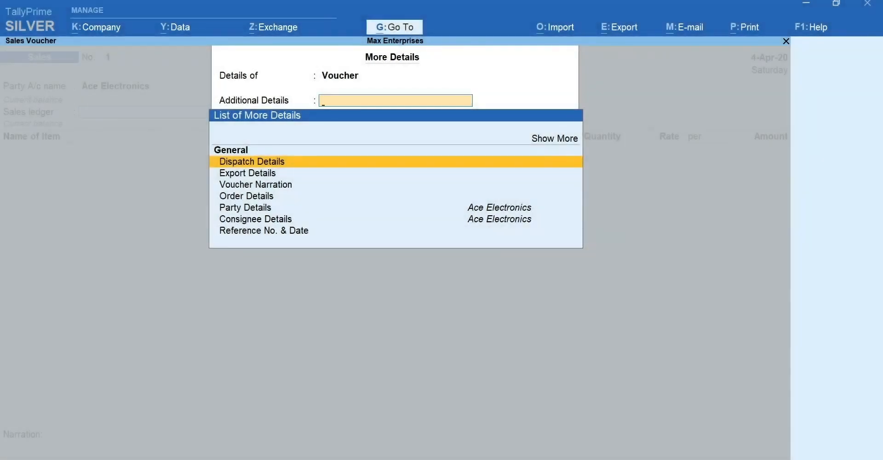
pyautogui.press('Escape')
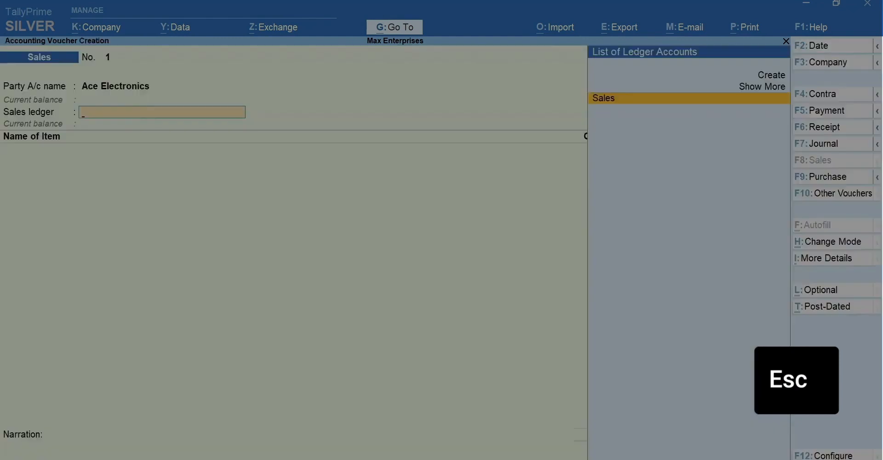
pyautogui.press('Return')
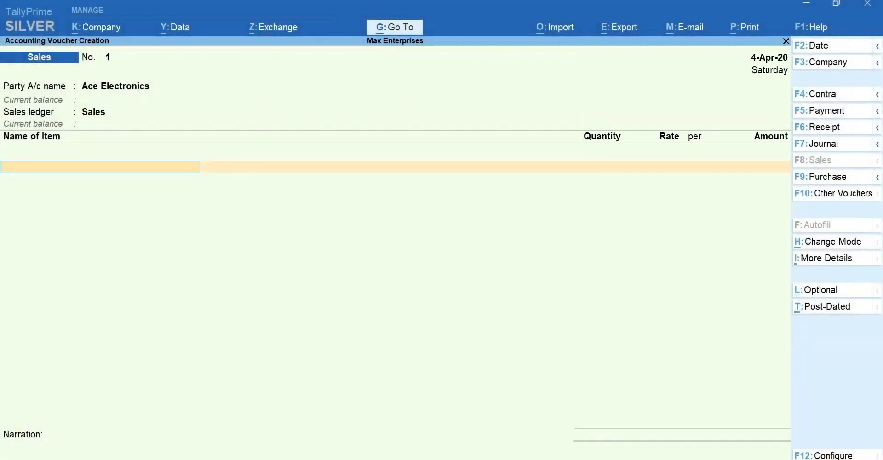
# Add the Dell 17 inch Monitor item with a quantity of 5 Nos and a rate of 8,900
pyautogui.press('space')
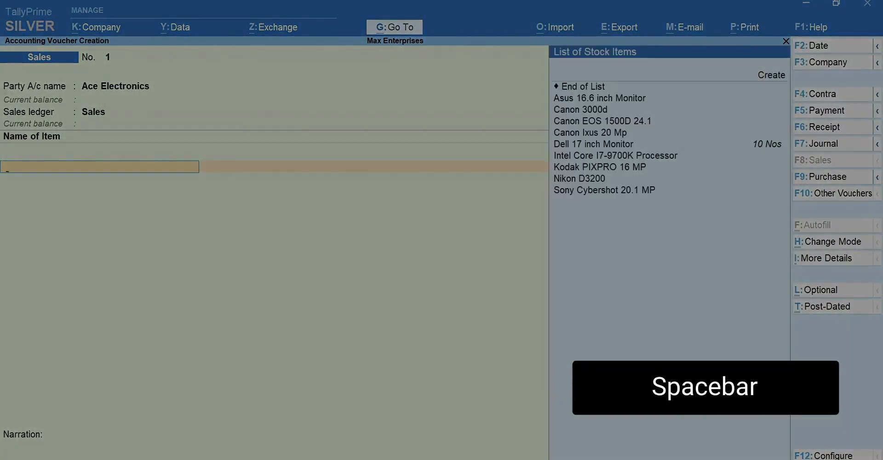
pyautogui.write('d')
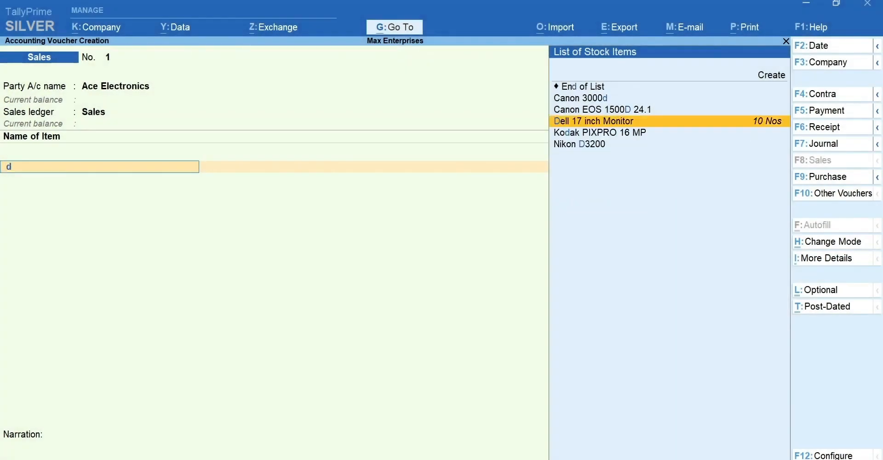
pyautogui.write('el')
pyautogui.press('Return')
pyautogui.write('5 Nos')
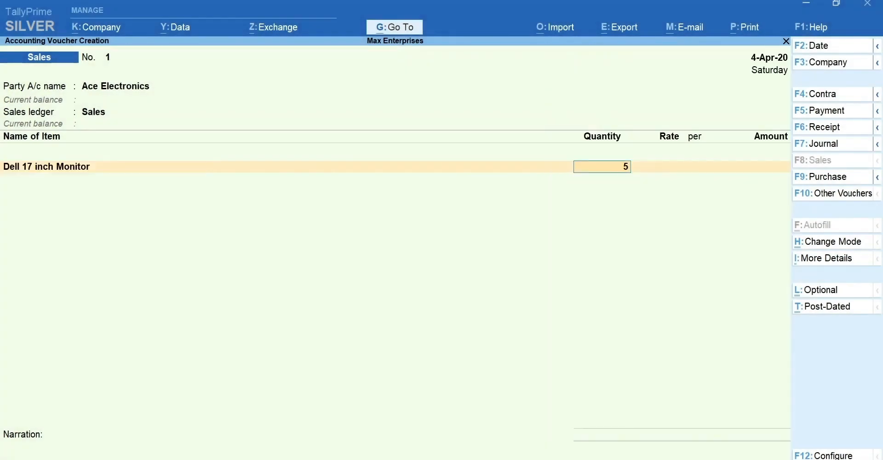
pyautogui.press('Return')
pyautogui.write('8900')
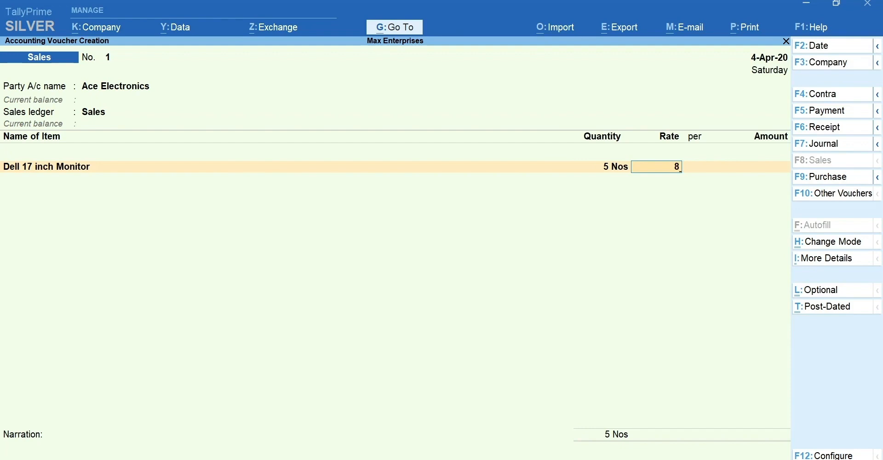
pyautogui.press('Return')
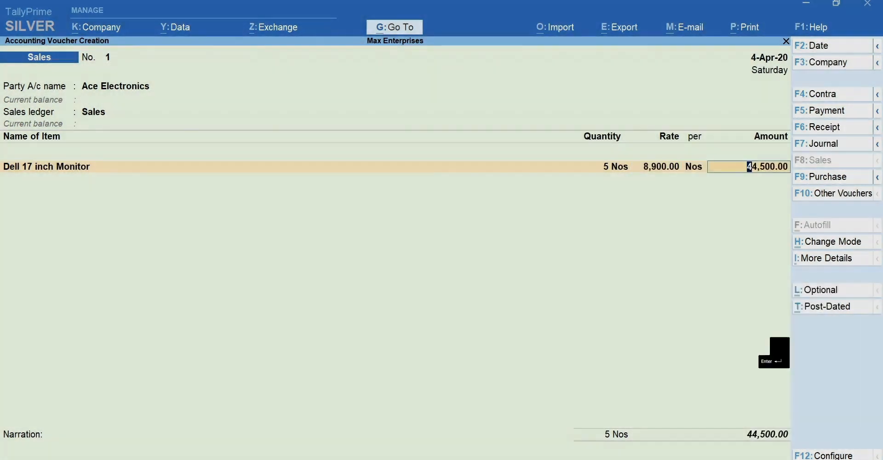
pyautogui.press('Return')
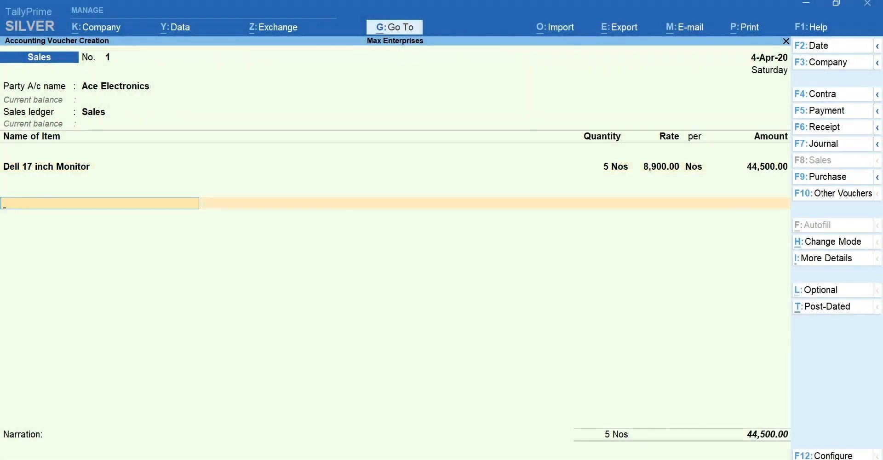
# End the item list without additional ledgers, leave the narration blank and save the sales voucher
pyautogui.press('Return')
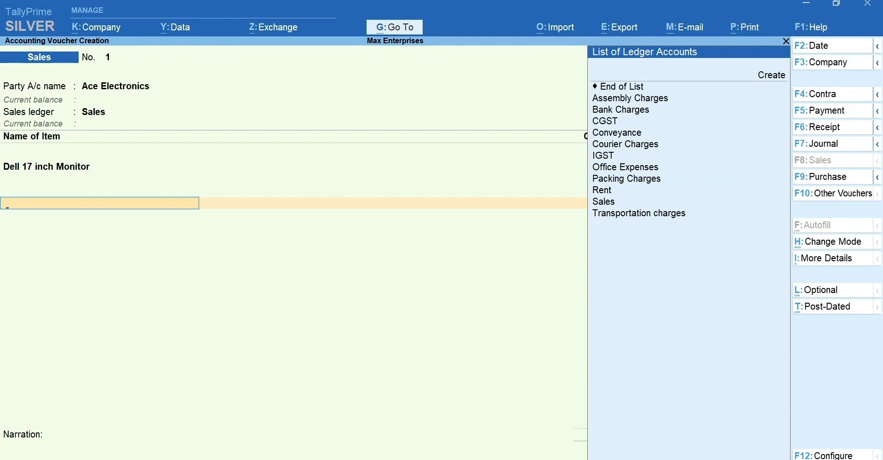
pyautogui.press('Return')
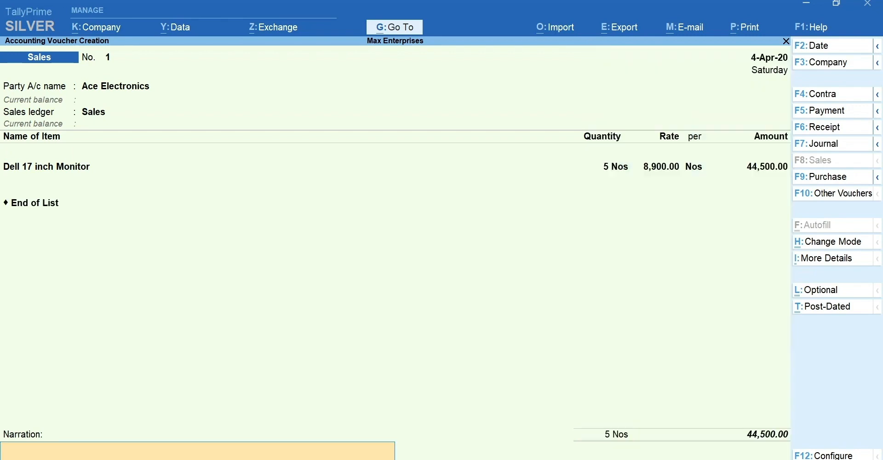
pyautogui.press('Return')
pyautogui.press('y')
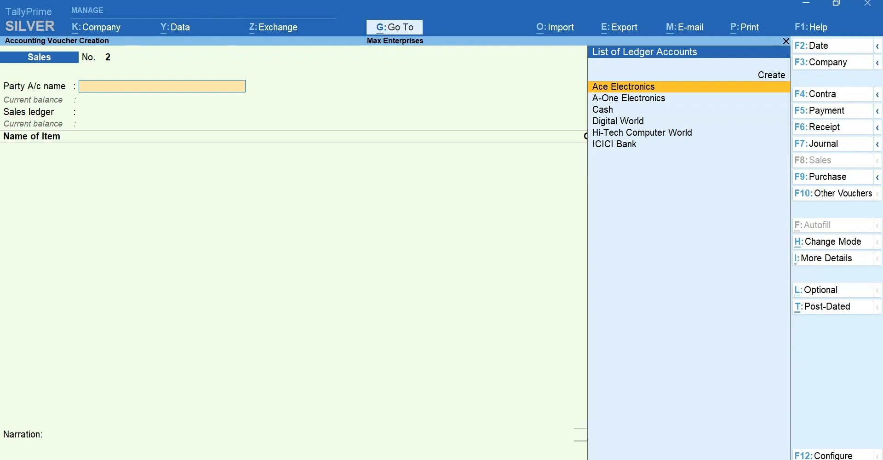
# Reopen the saved Ace Electronics sales voucher and preview its printed invoice
pyautogui.press('pageup')
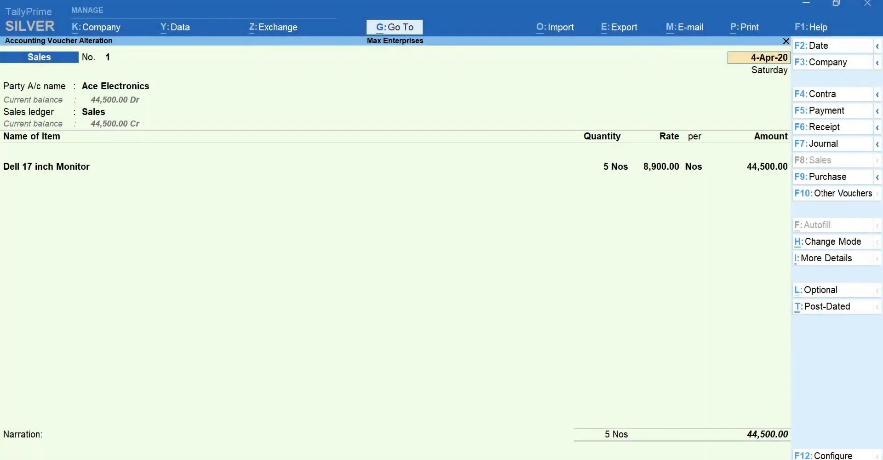
pyautogui.hotkey('alt', 'p')
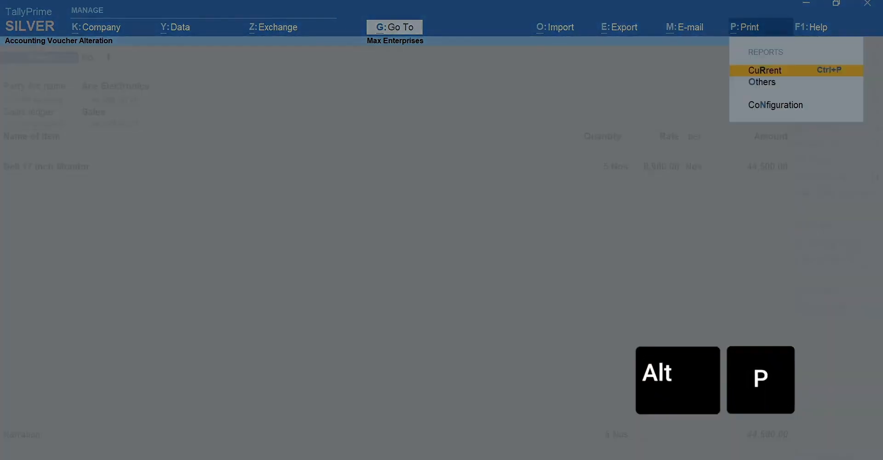
pyautogui.press('Return')
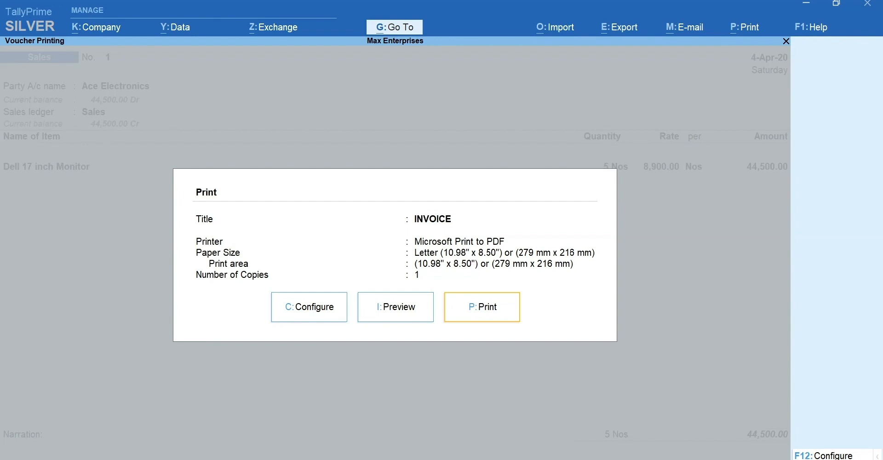
pyautogui.press('i')
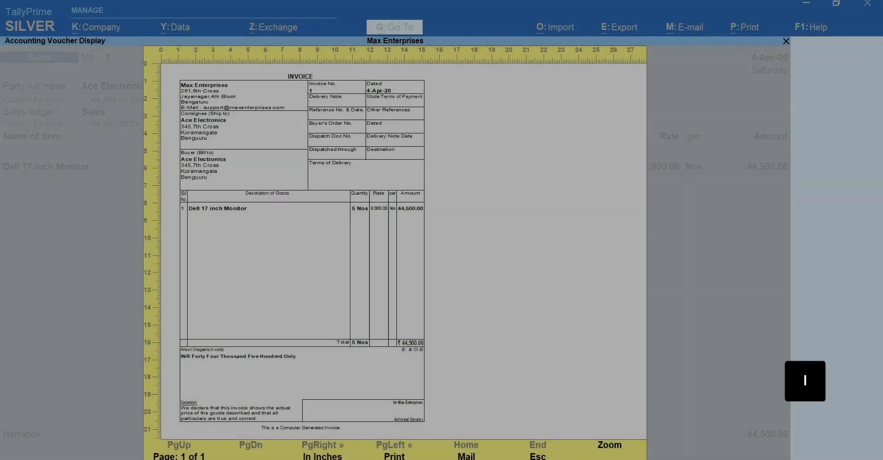
pyautogui.press('F4')
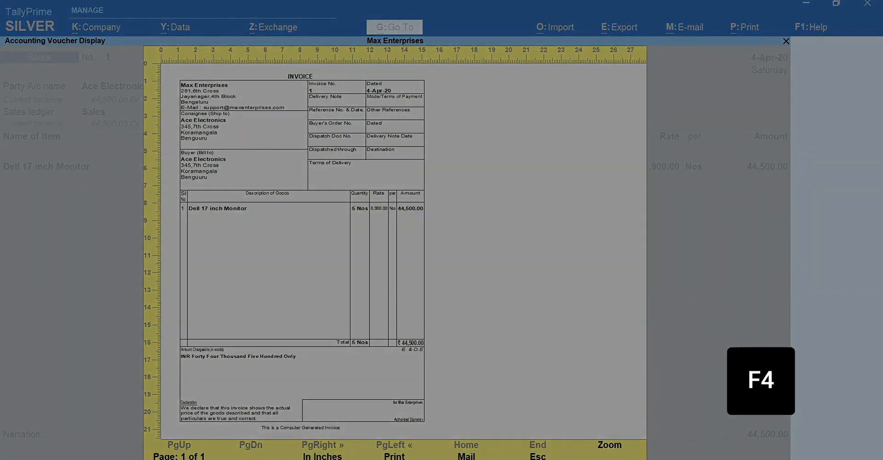
pyautogui.press('Escape')
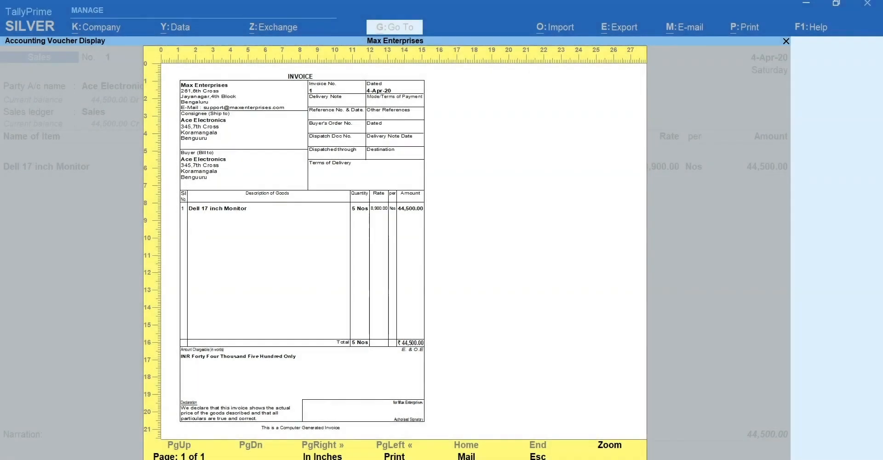
pyautogui.press('Escape')
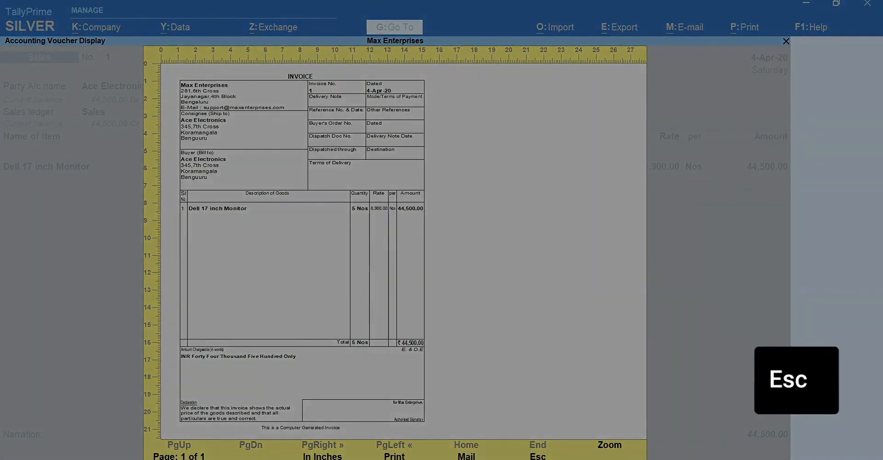
# Print one copy of the sales invoice with Microsoft Print to PDF and return to the voucher
pyautogui.press('p')
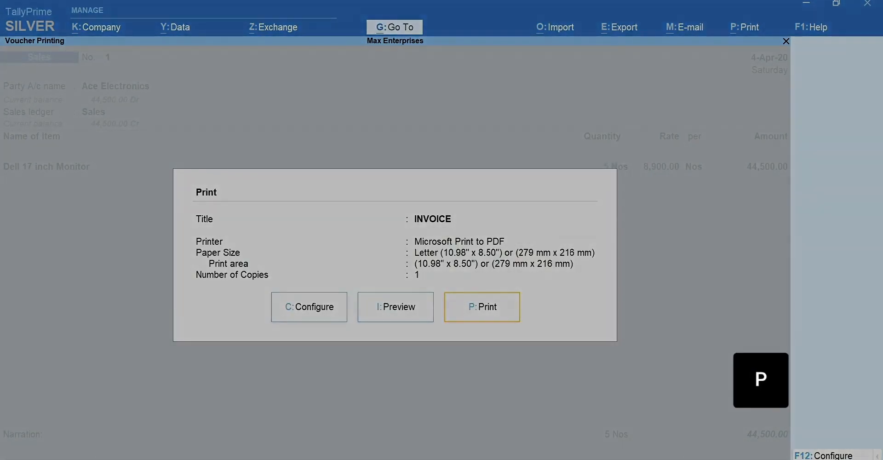
pyautogui.press('Escape')
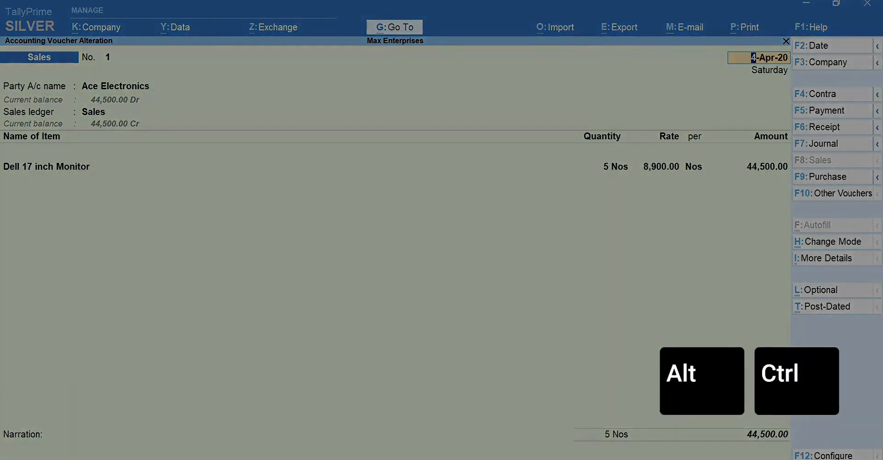
# Show the related voucher types available under Purchase
pyautogui.press('alt')
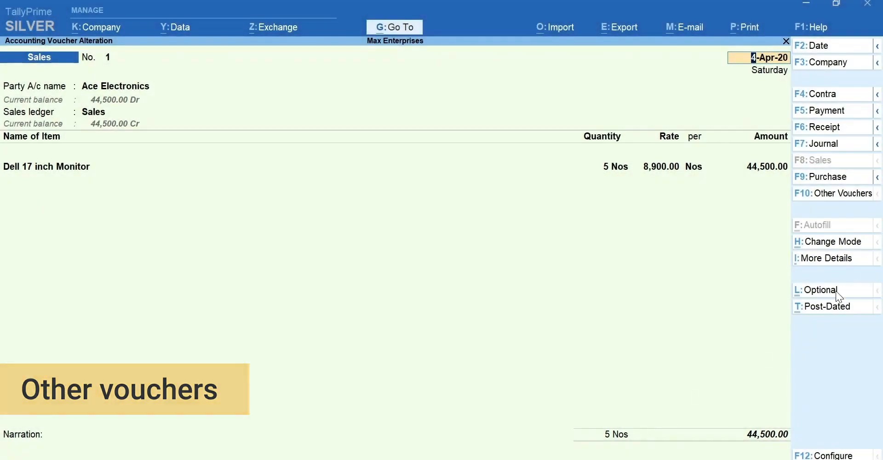
pyautogui.click(879, 180)
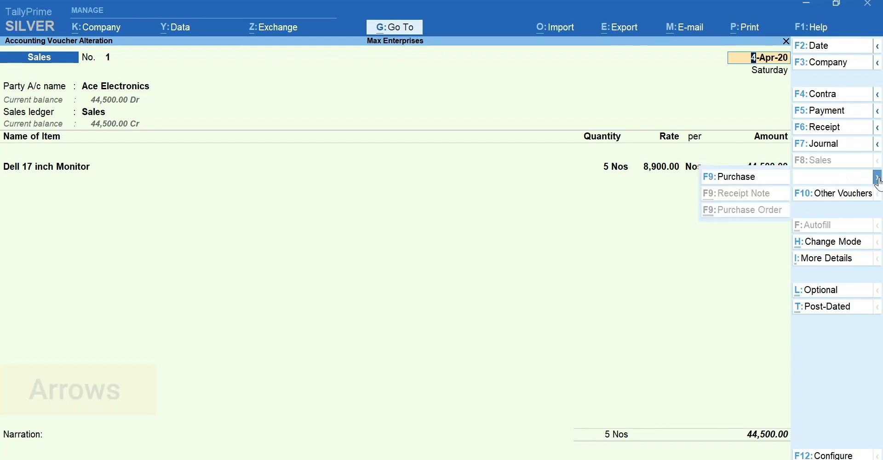